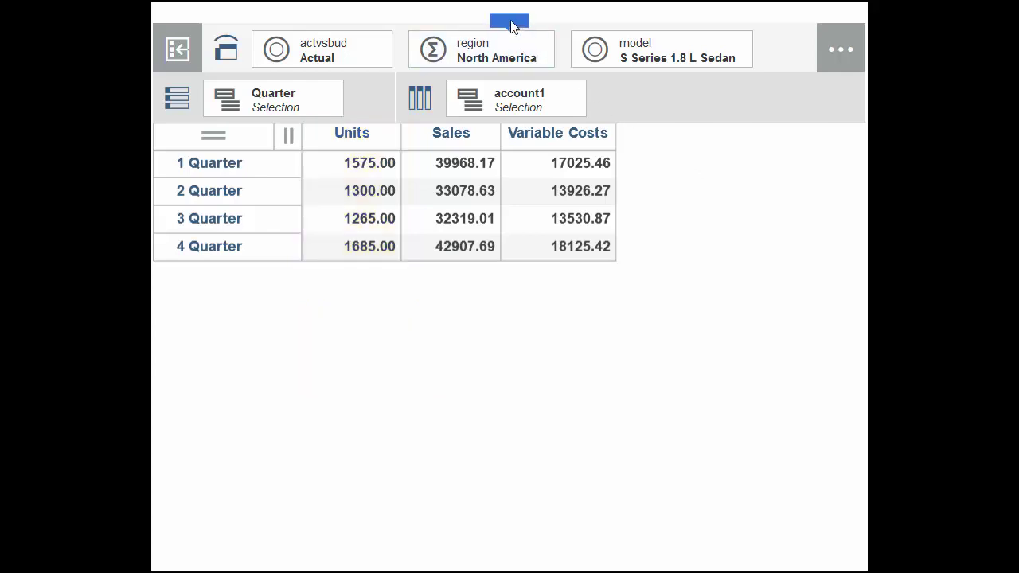
- Preview the quarterly table as a bar chart, then return to the exploration table
{"action": "mouse_move", "coordinate": [509, 24]}
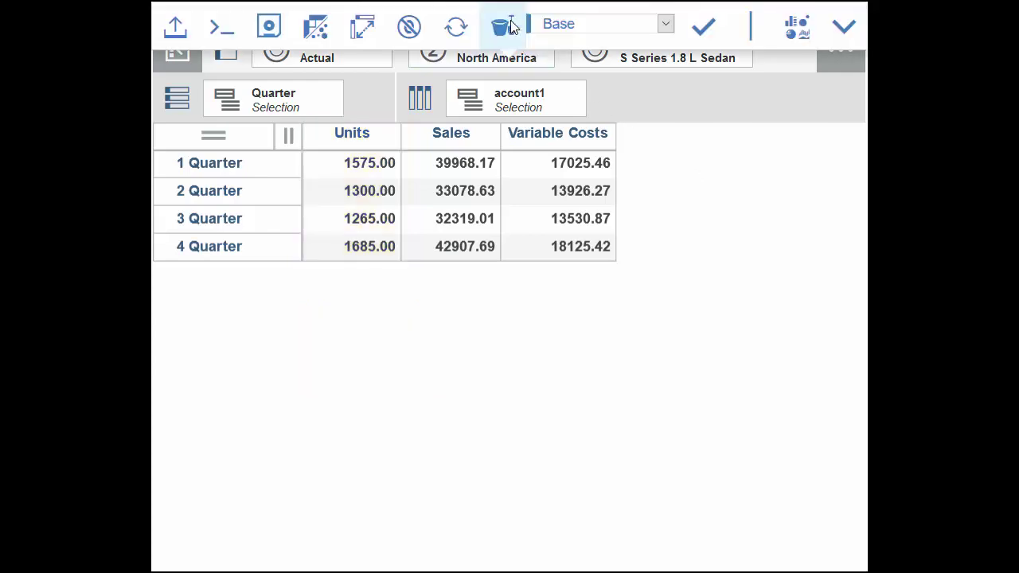
{"action": "left_click", "coordinate": [799, 46]}
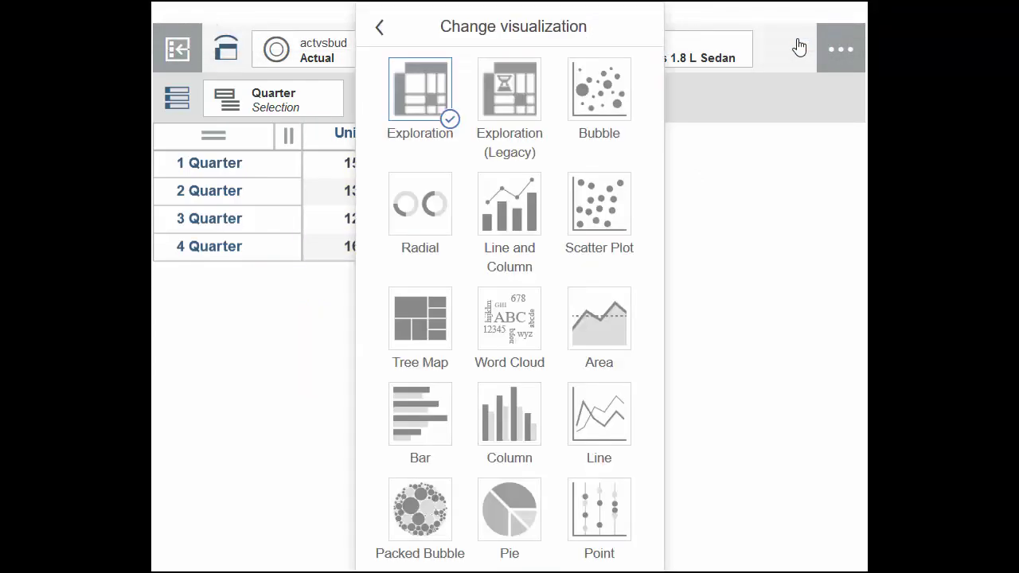
{"action": "left_click", "coordinate": [422, 410]}
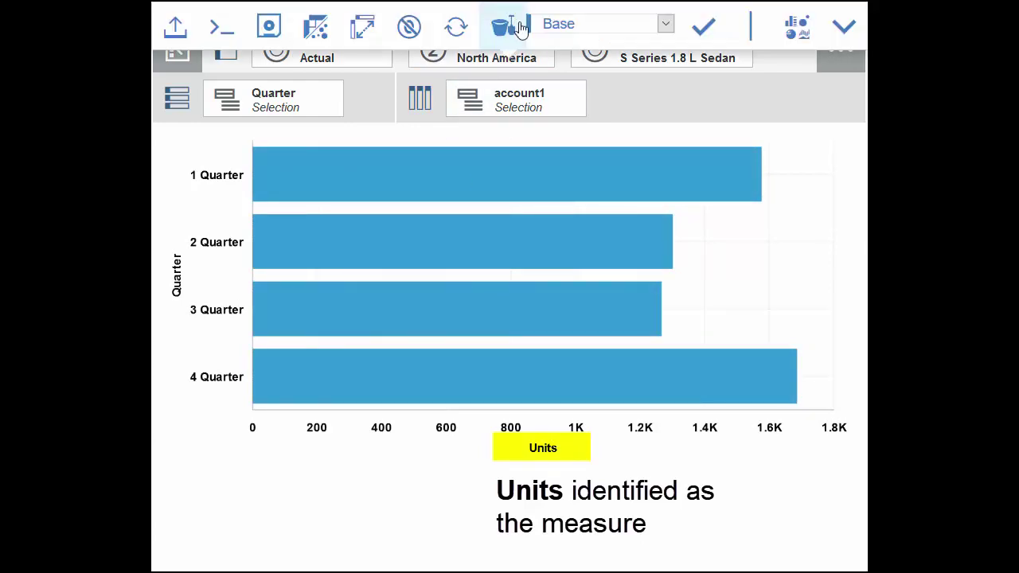
{"action": "left_click", "coordinate": [798, 37]}
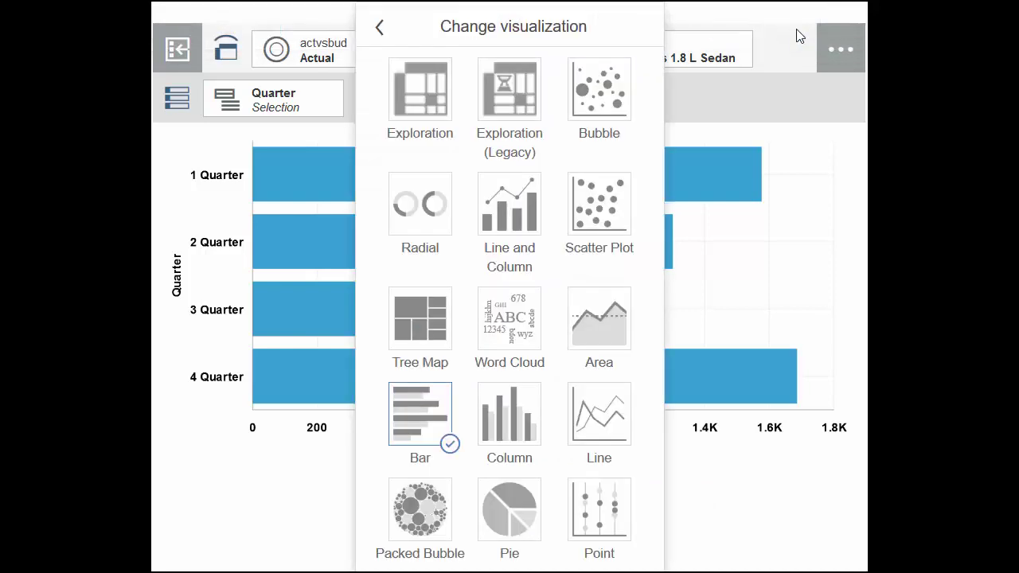
{"action": "left_click", "coordinate": [436, 114]}
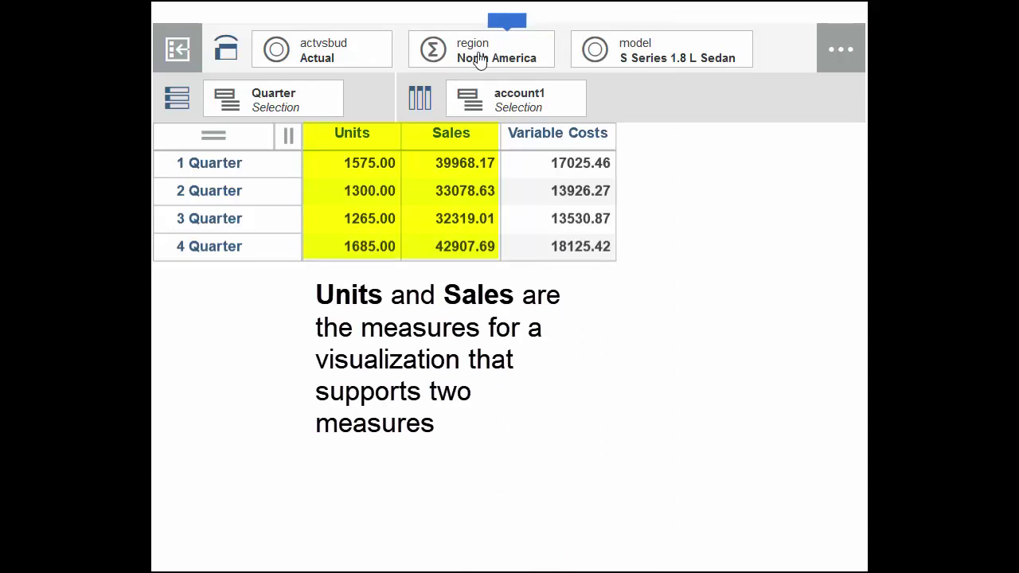
- Show the quarters as a line and column chart
{"action": "left_click", "coordinate": [518, 25]}
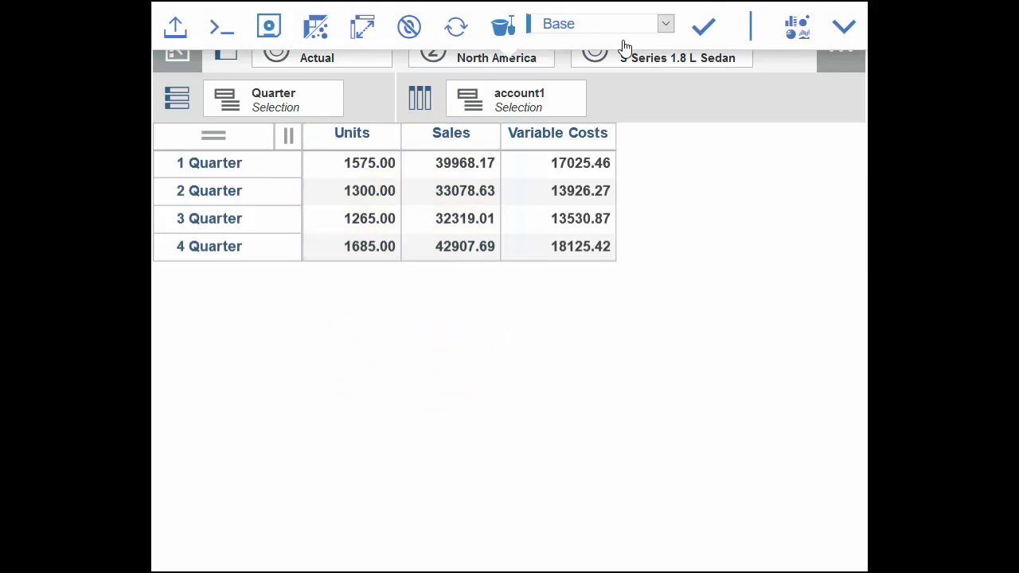
{"action": "left_click", "coordinate": [792, 40]}
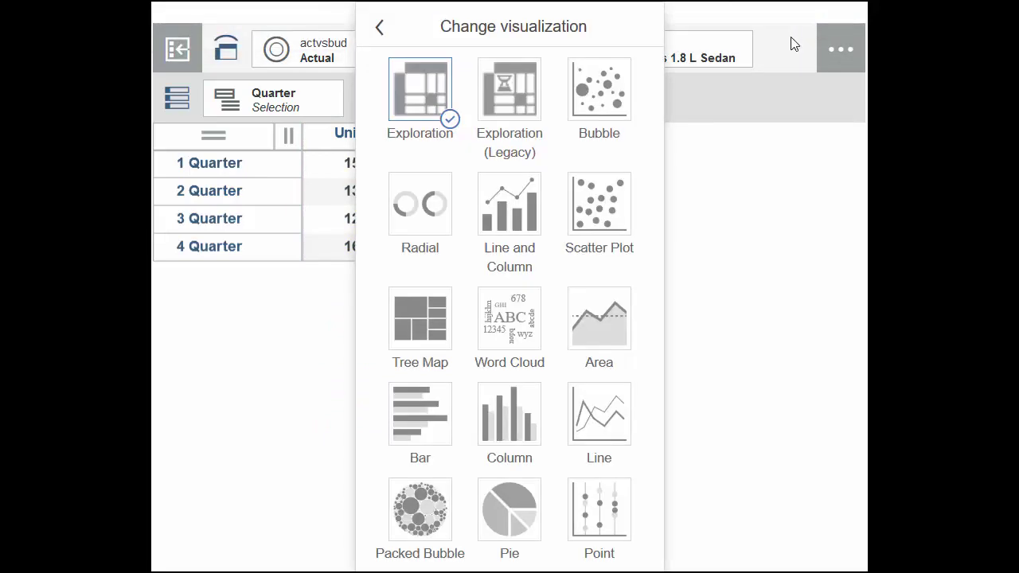
{"action": "left_click", "coordinate": [514, 221]}
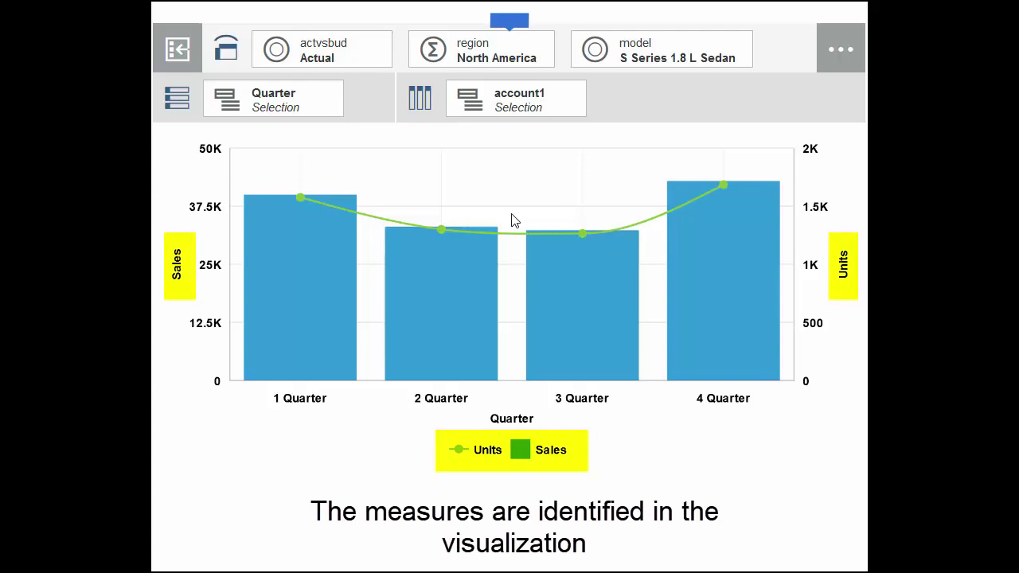
- Return to the exploration table, nest car models under Units and Sales in the columns, and heighten the headers so full model names show
{"action": "left_click", "coordinate": [516, 24]}
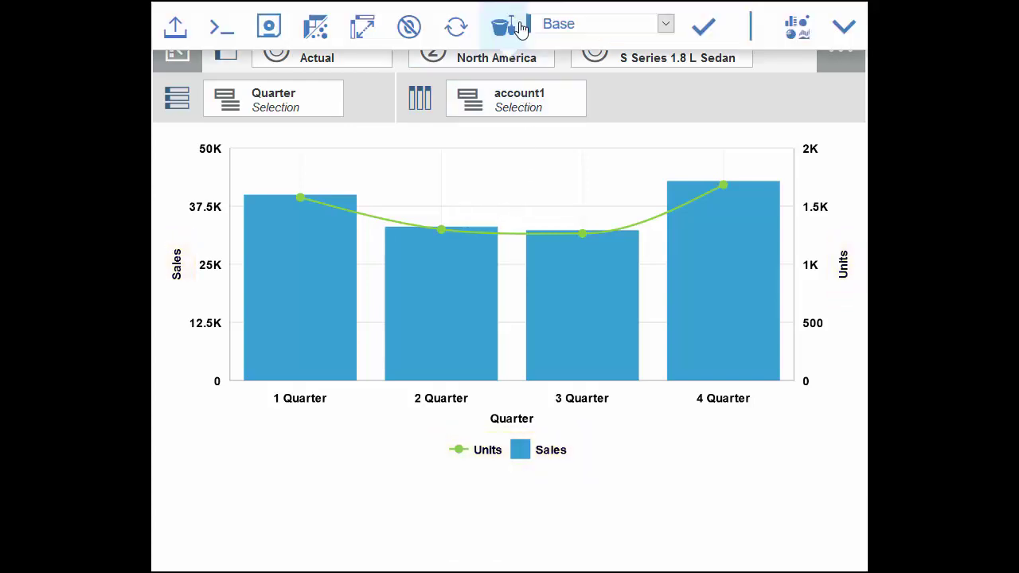
{"action": "left_click", "coordinate": [793, 35]}
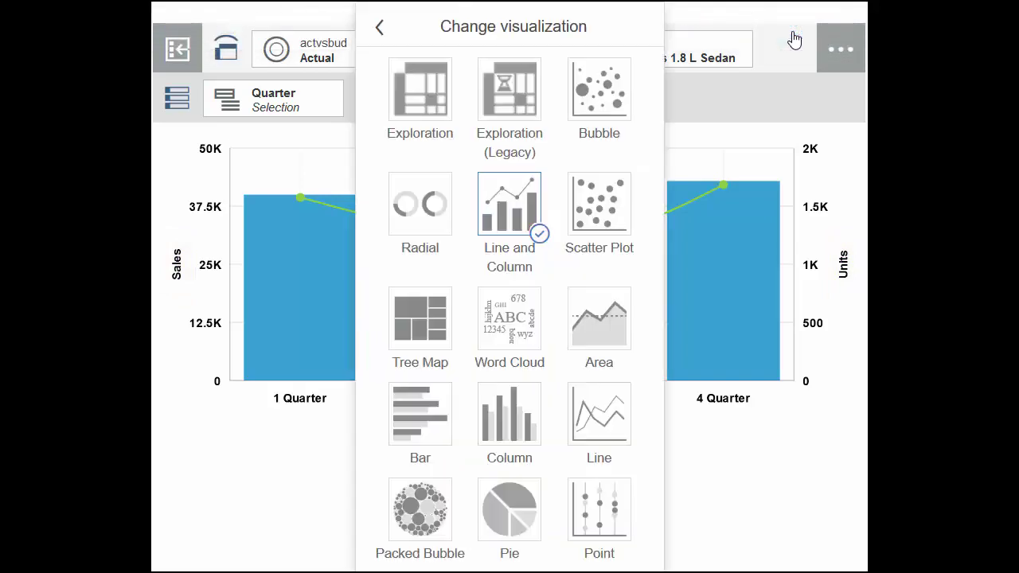
{"action": "left_click", "coordinate": [434, 103]}
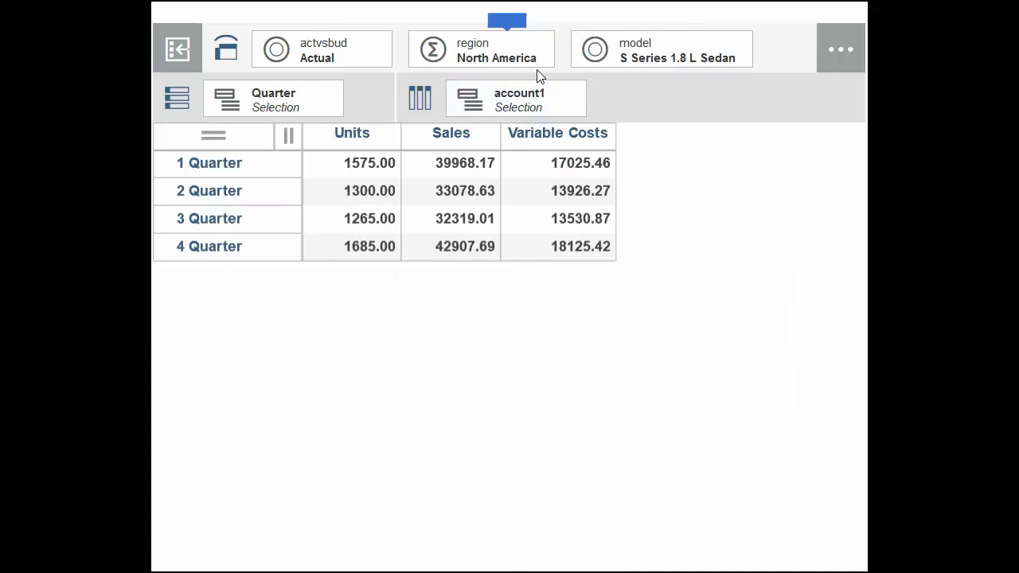
{"action": "left_click_drag", "start_coordinate": [629, 63], "coordinate": [620, 85]}
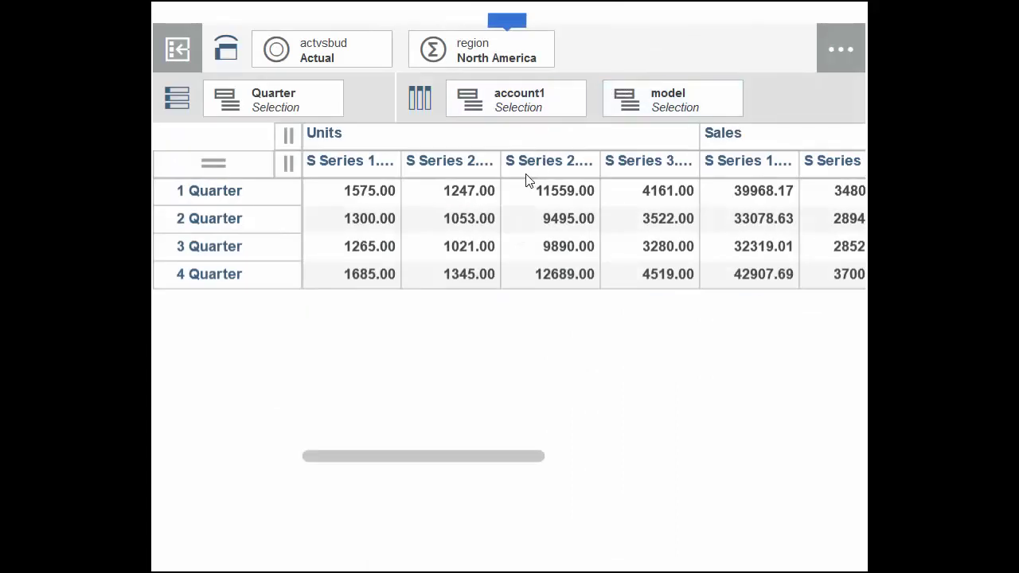
{"action": "left_click_drag", "start_coordinate": [520, 174], "coordinate": [520, 197]}
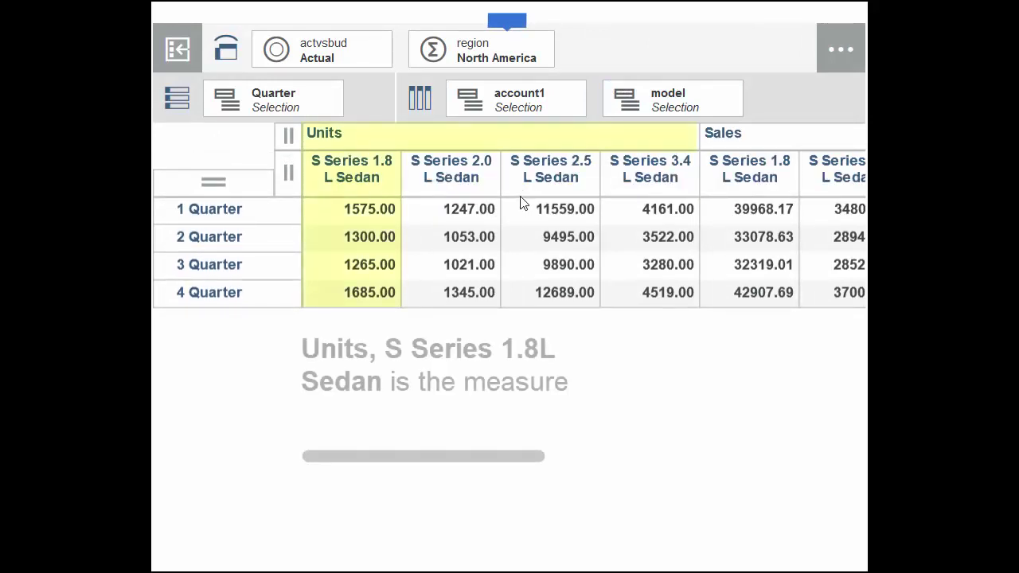
- Turn the table into a bar chart of the S Series 1.8 L Sedan's quarterly Units, peaking at 1685
{"action": "left_click", "coordinate": [516, 27]}
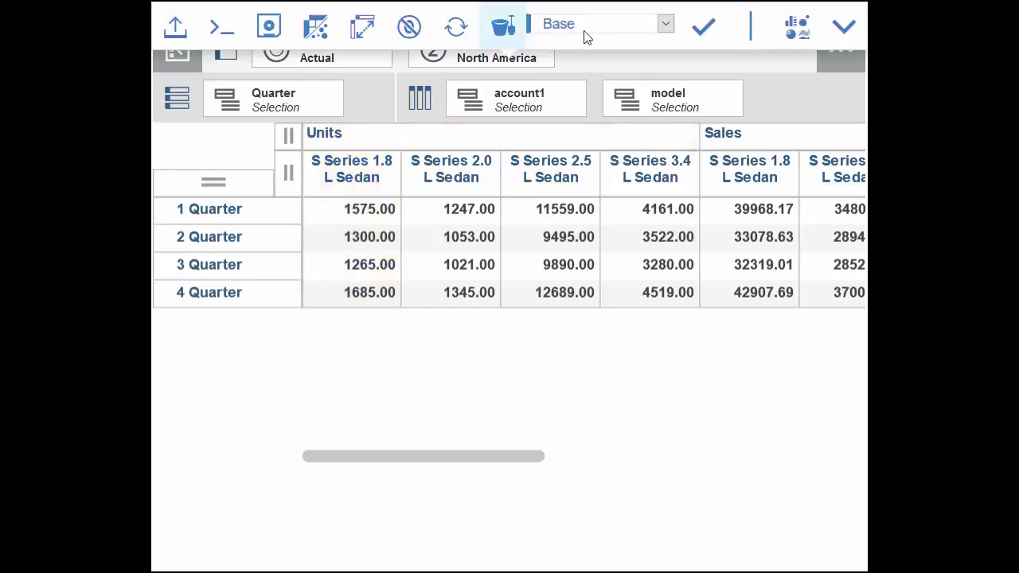
{"action": "left_click", "coordinate": [797, 32]}
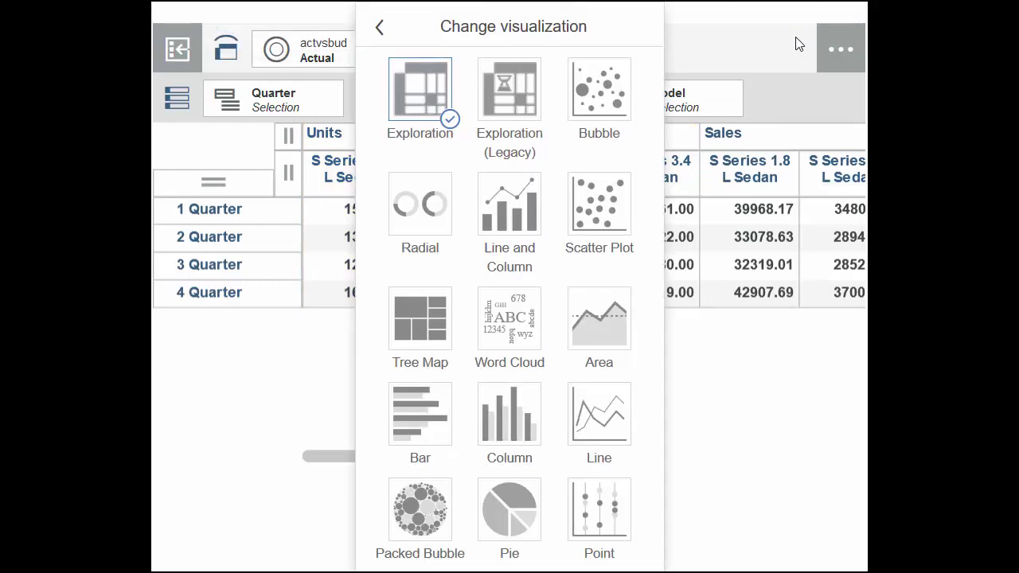
{"action": "left_click", "coordinate": [432, 420]}
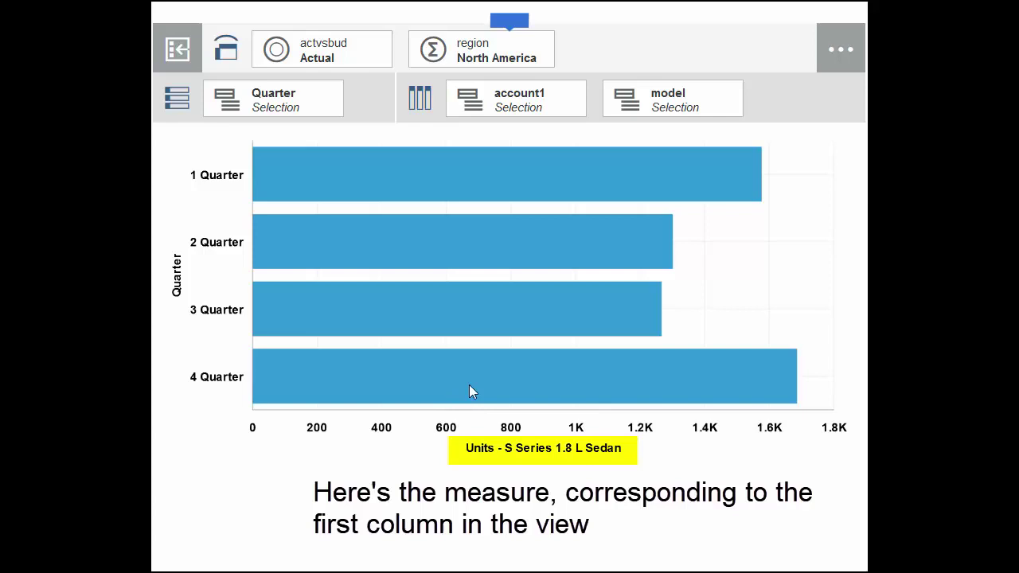
{"action": "mouse_move", "coordinate": [477, 374]}
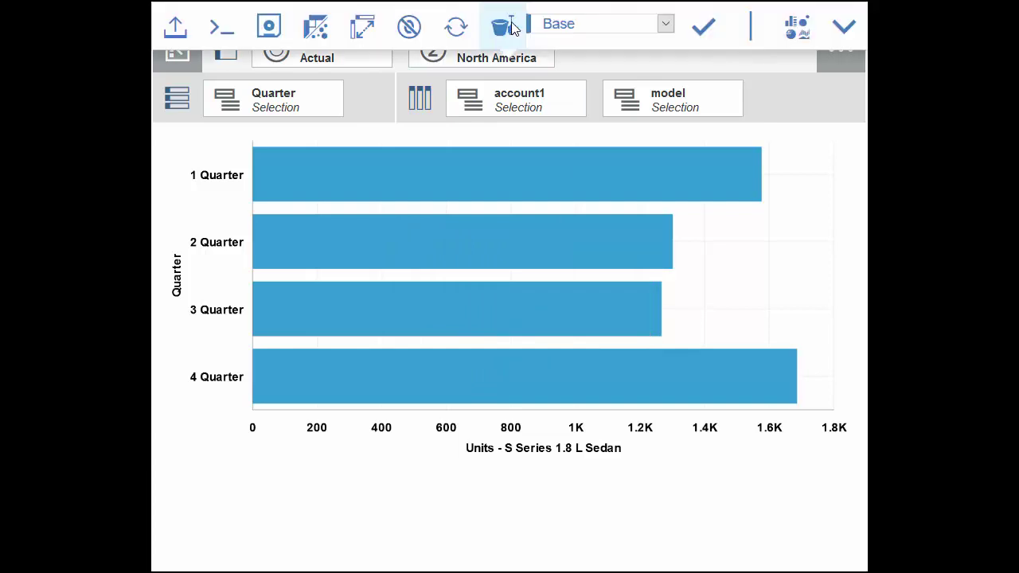
- Change the bar chart to a pie chart and check the 2 Quarter slice's value
{"action": "left_click", "coordinate": [807, 33]}
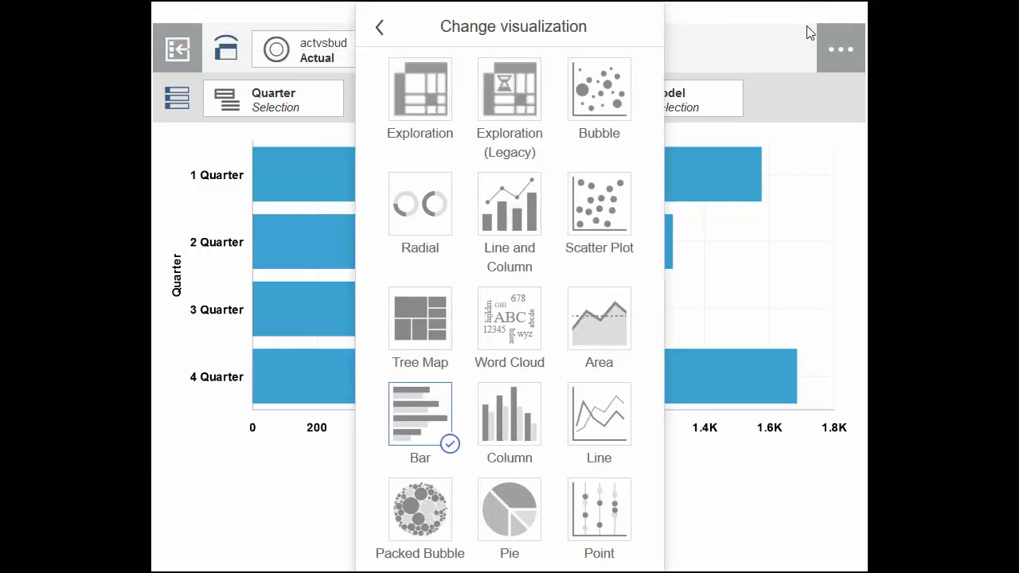
{"action": "left_click", "coordinate": [498, 517]}
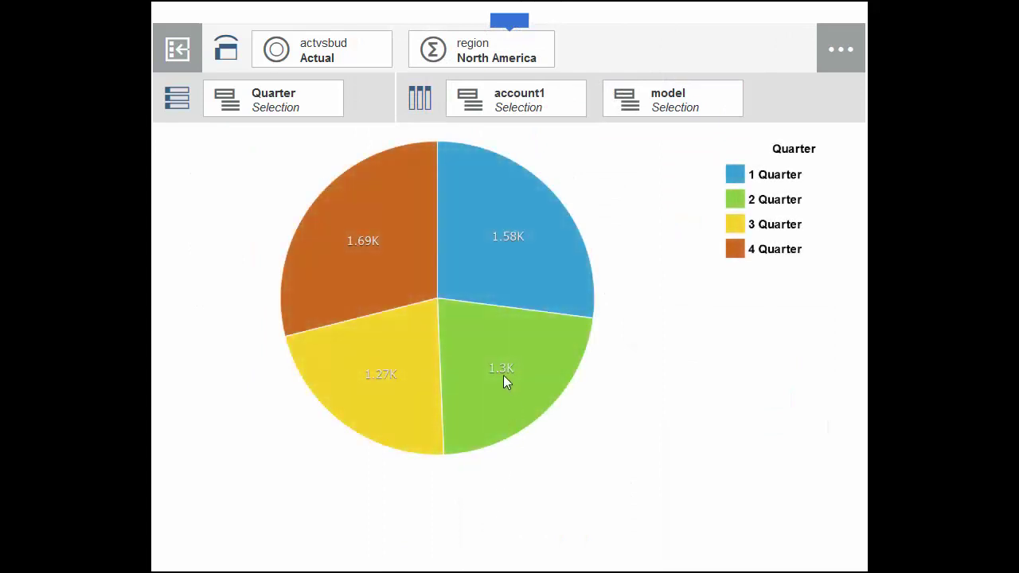
{"action": "left_click", "coordinate": [500, 365]}
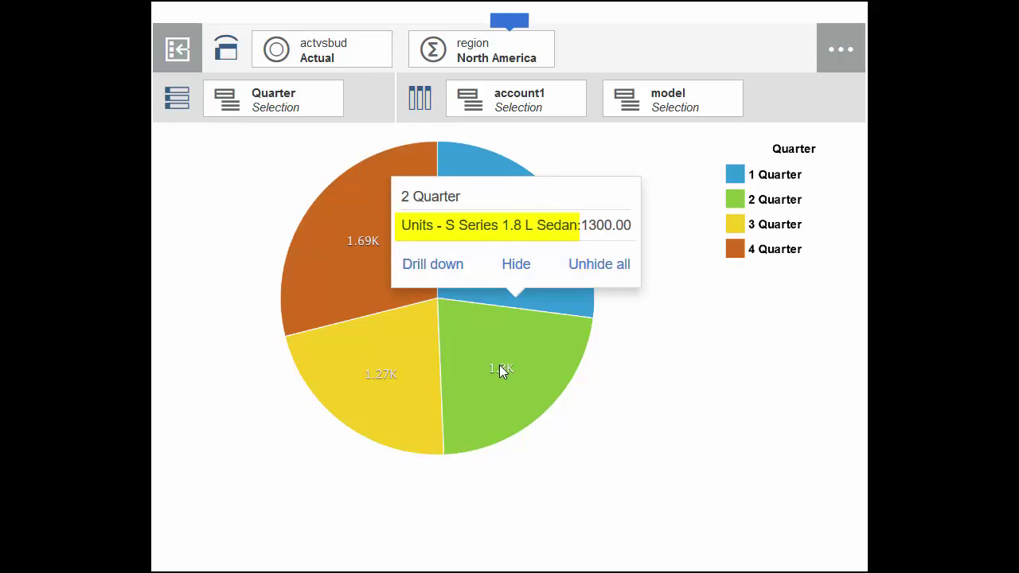
{"action": "left_click", "coordinate": [498, 366]}
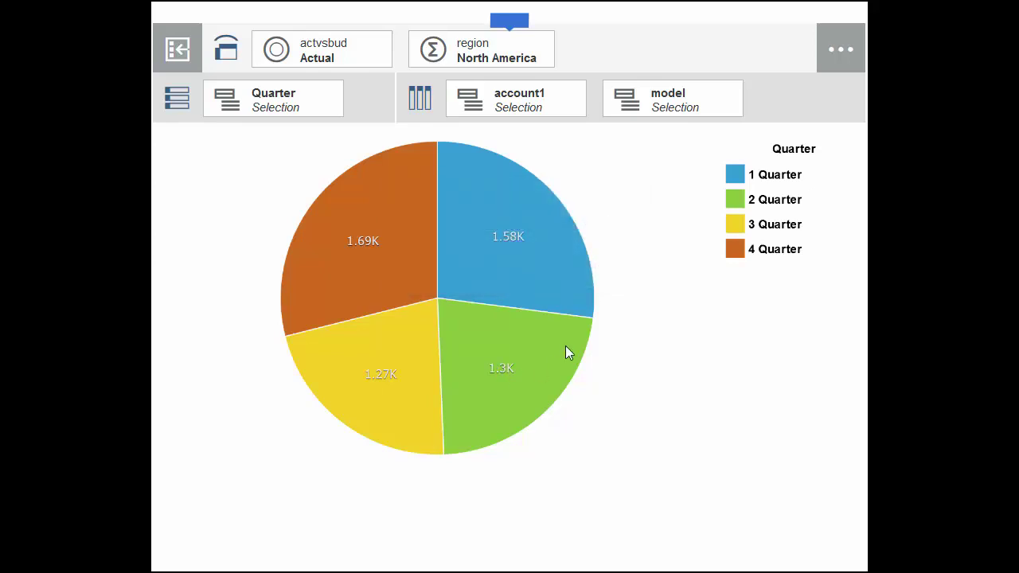
- Switch the pie chart back to an Exploration crosstab of Units and Sales per sedan model
{"action": "left_click", "coordinate": [523, 26]}
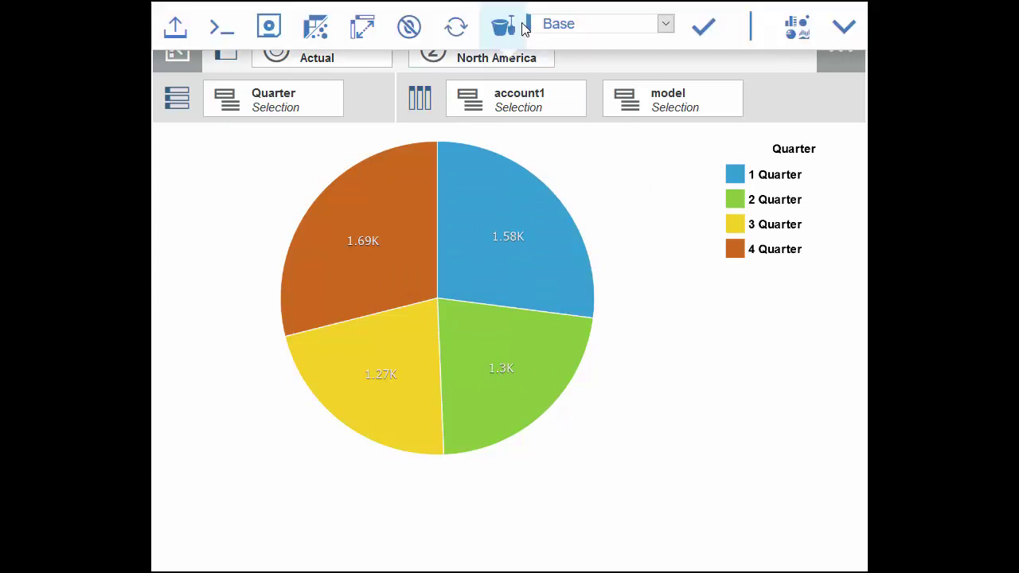
{"action": "left_click", "coordinate": [796, 32]}
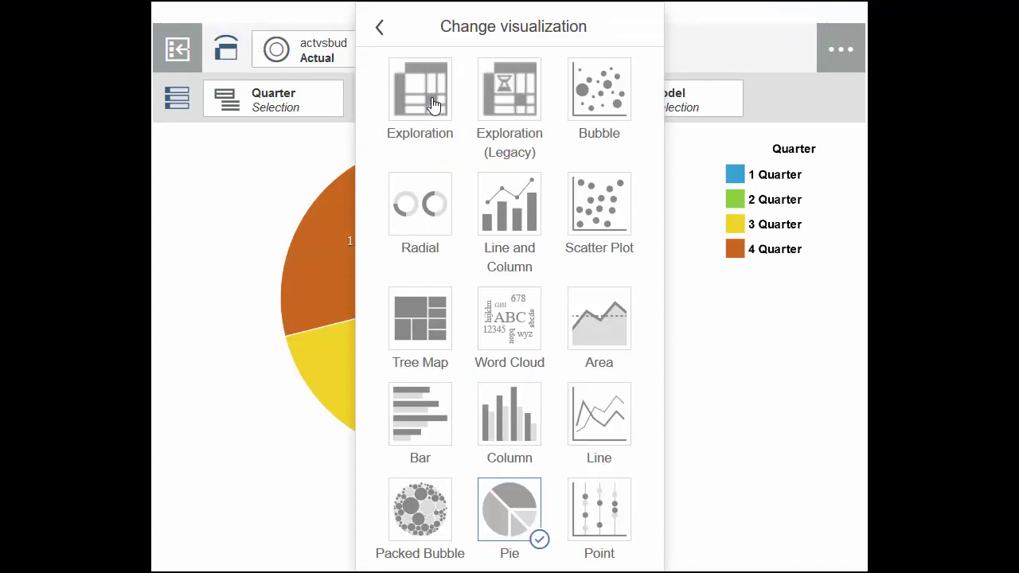
{"action": "left_click", "coordinate": [434, 105]}
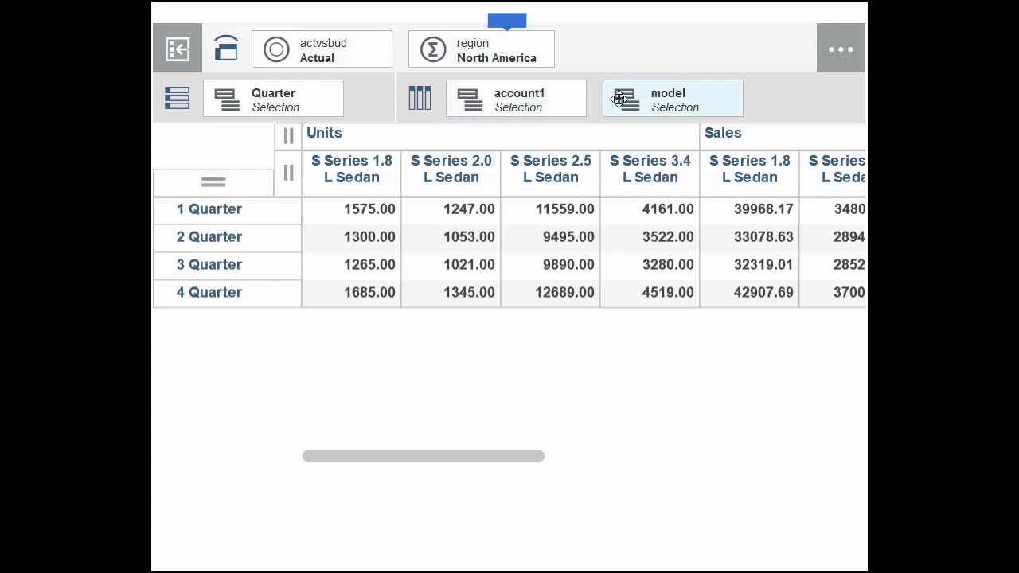
- Move model into the context filters beside region and restrict account1 to Units only
{"action": "left_click_drag", "start_coordinate": [626, 101], "coordinate": [596, 48]}
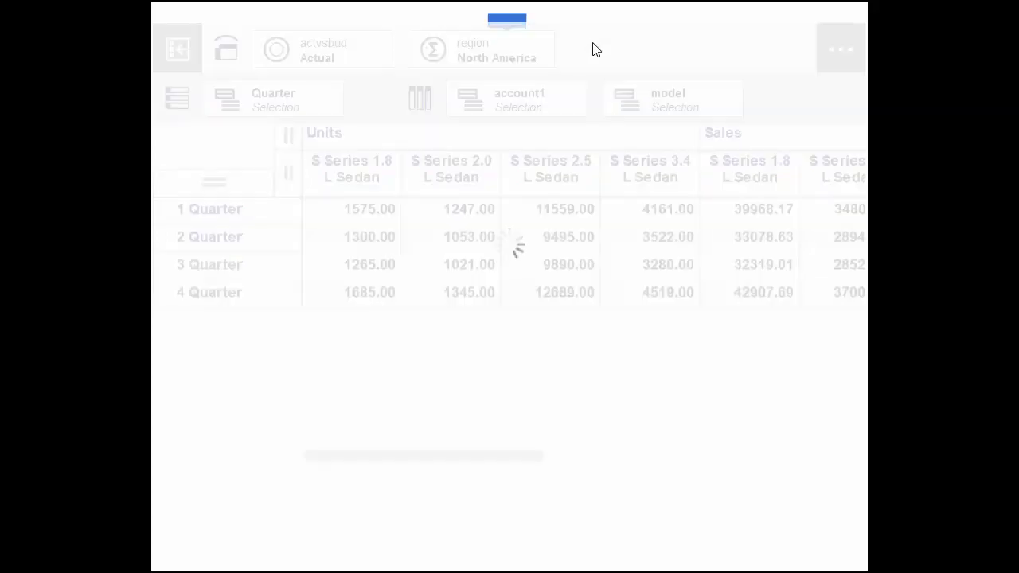
{"action": "left_click", "coordinate": [555, 105]}
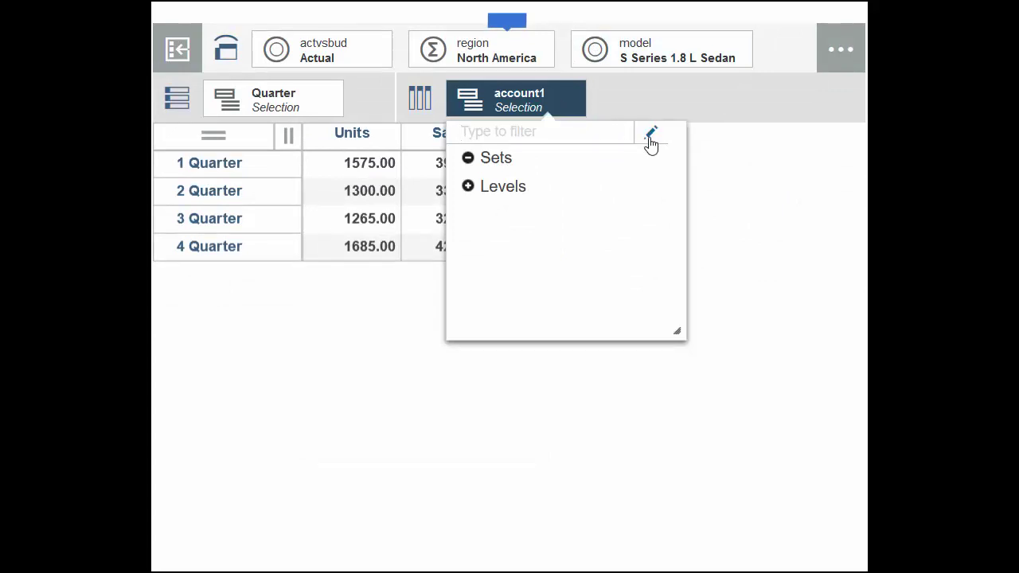
{"action": "left_click", "coordinate": [648, 135]}
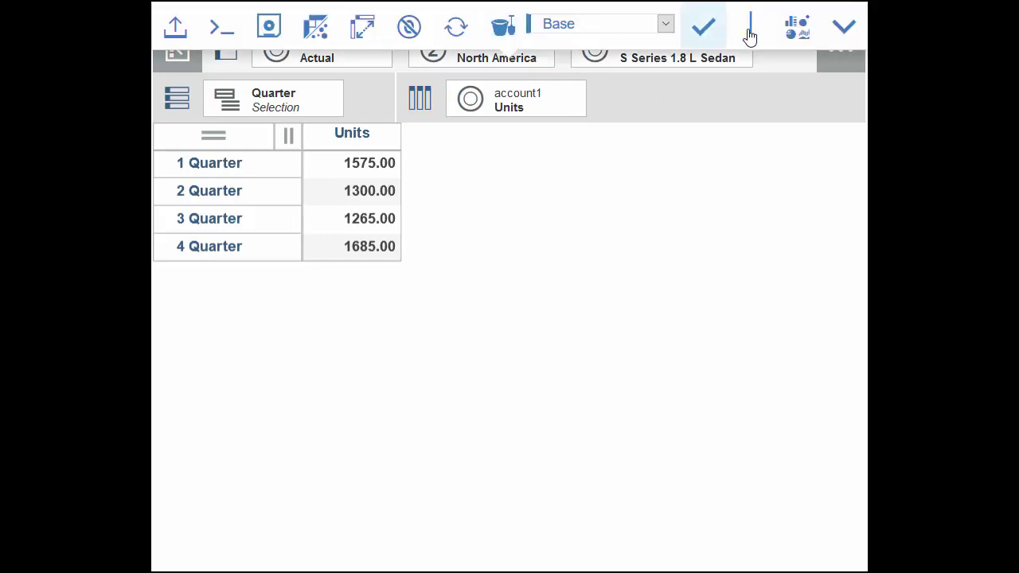
- Plot the S Series 1.8 L Sedan's quarterly Units as a line chart
{"action": "left_click", "coordinate": [792, 41]}
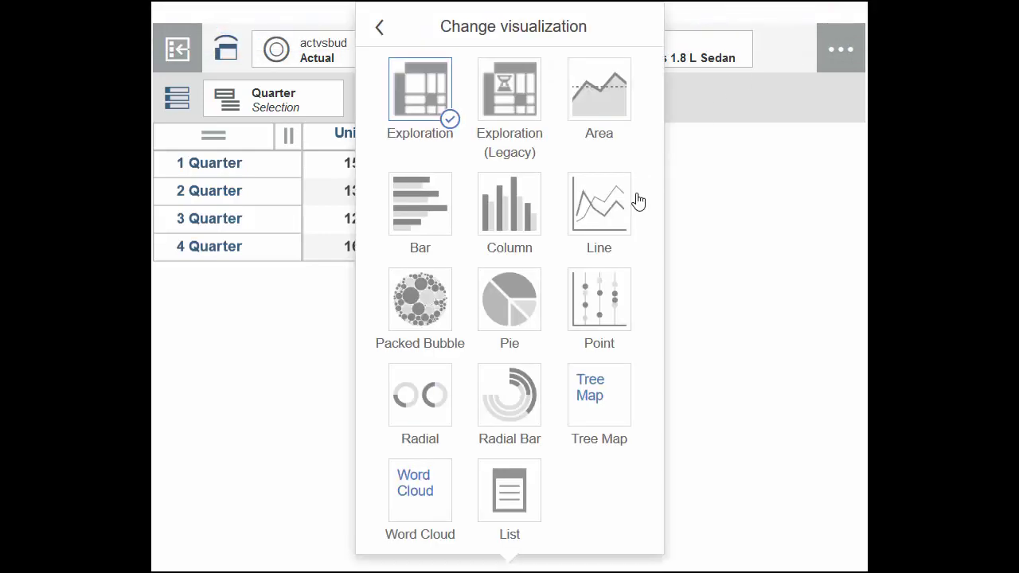
{"action": "left_click", "coordinate": [604, 219]}
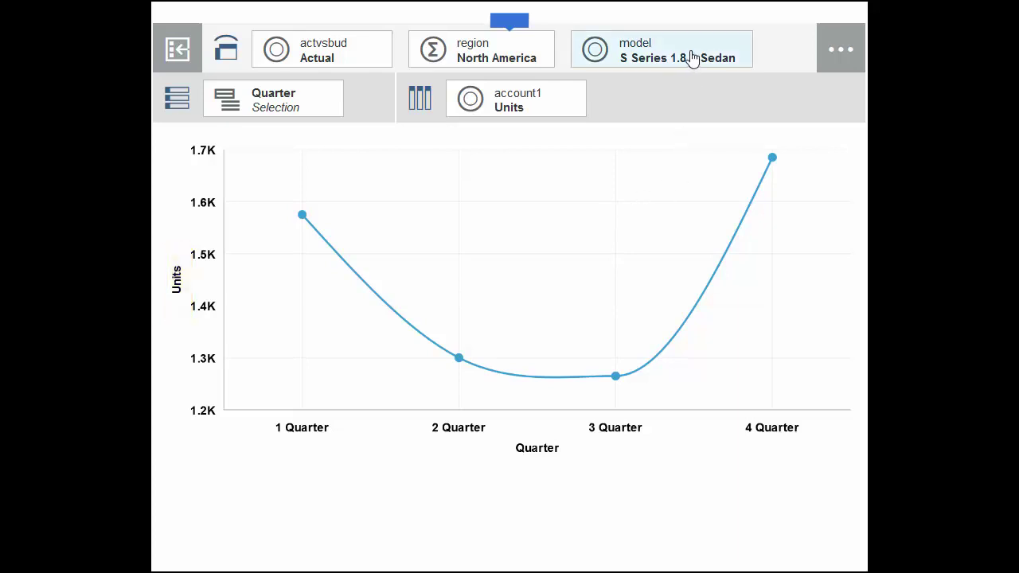
- Add model to the rows beside Quarter so the line chart plots all four sedan models
{"action": "mouse_move", "coordinate": [693, 58]}
{"action": "left_mouse_down"}
{"action": "mouse_move", "coordinate": [481, 99]}
{"action": "mouse_move", "coordinate": [359, 107]}
{"action": "left_mouse_up"}
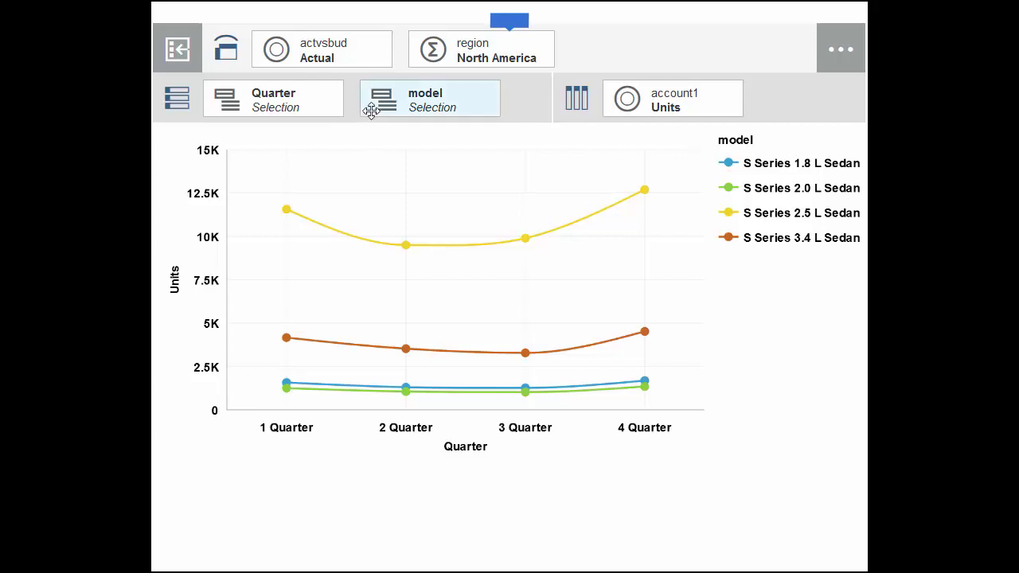
{"action": "left_click", "coordinate": [516, 26]}
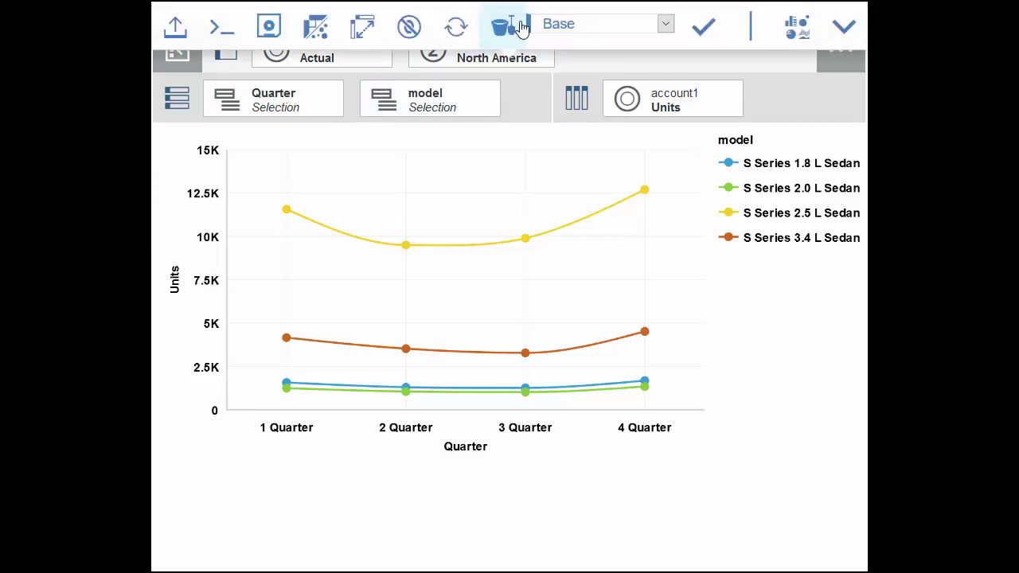
- Switch the line chart to an Exploration crosstab of quarterly Units per model, then reopen the chart types
{"action": "left_click", "coordinate": [798, 30]}
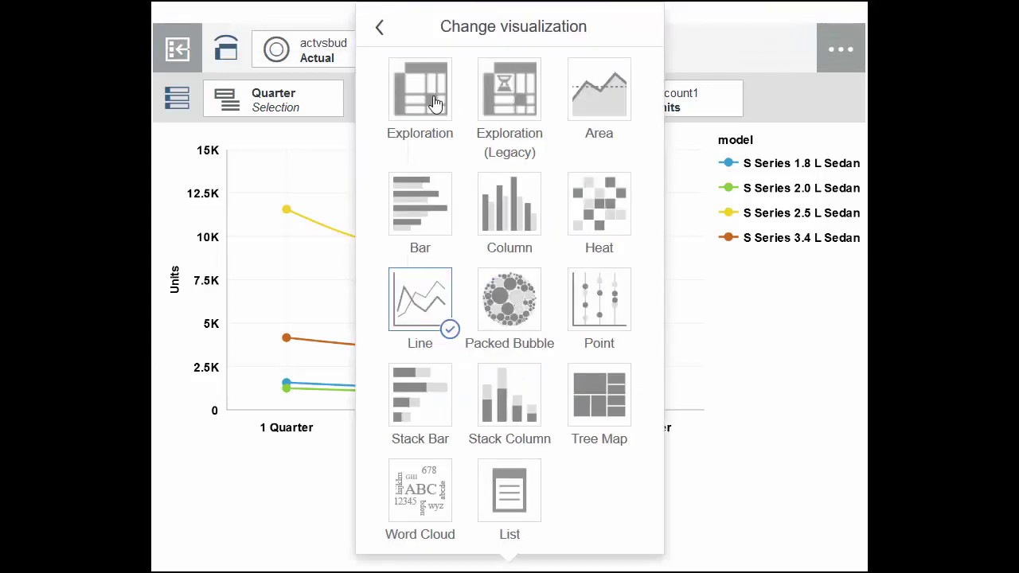
{"action": "left_click", "coordinate": [435, 104]}
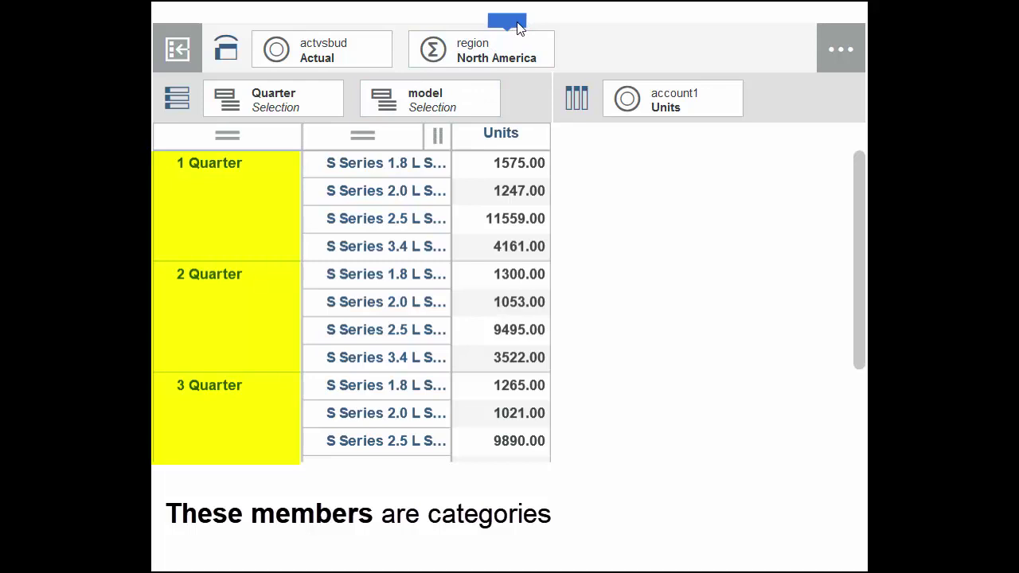
{"action": "left_click", "coordinate": [510, 21]}
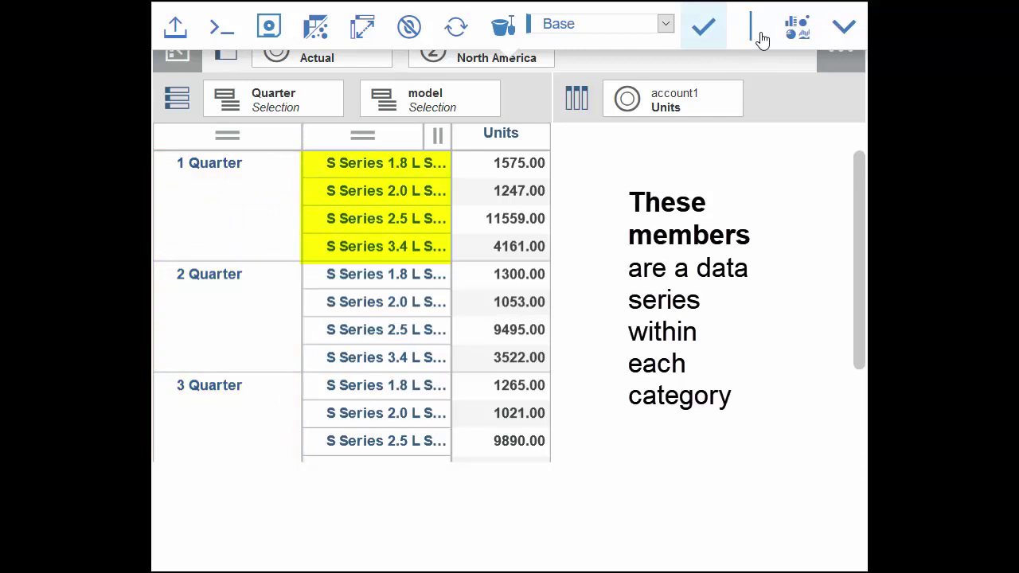
{"action": "left_click", "coordinate": [794, 36]}
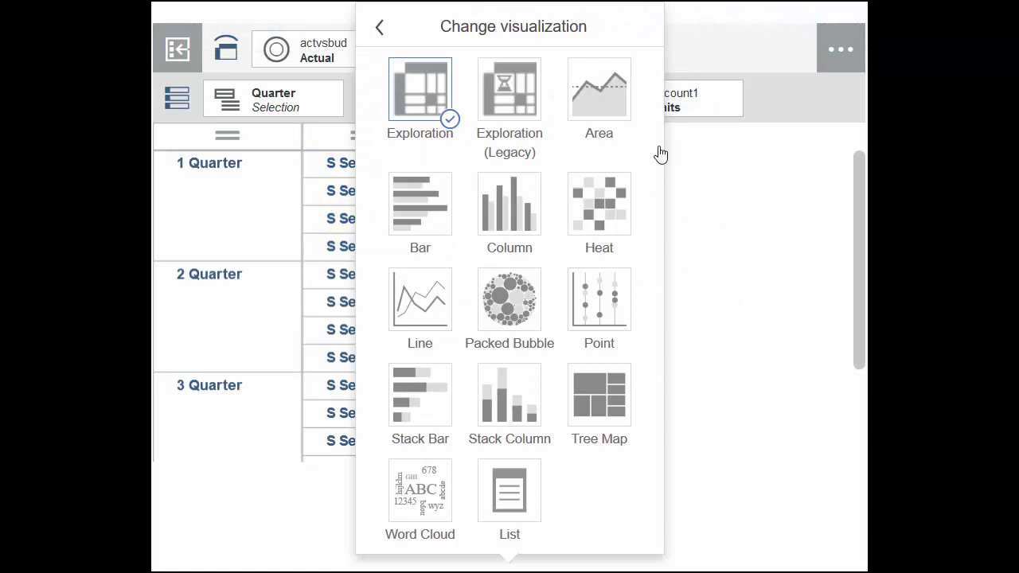
- Choose Column for a clustered chart and check the 1 Quarter S Series 2.5 L Sedan value, 11559.00
{"action": "left_click", "coordinate": [517, 221]}
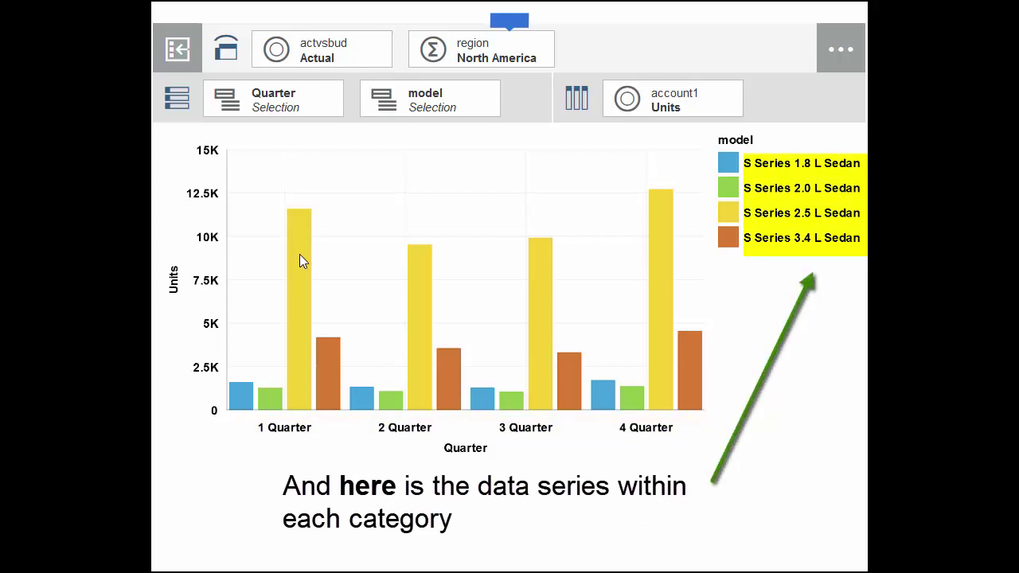
{"action": "left_click", "coordinate": [300, 254]}
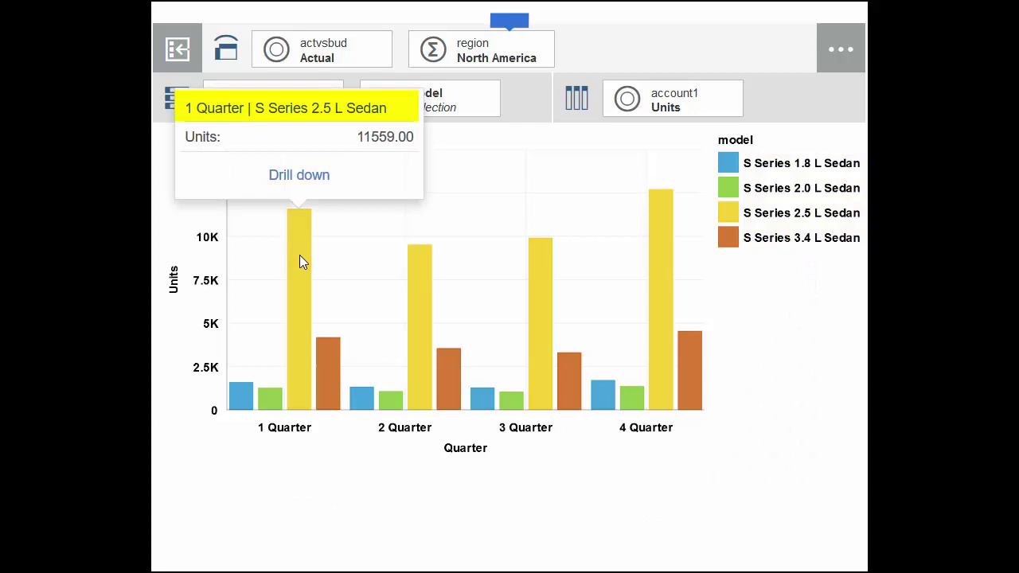